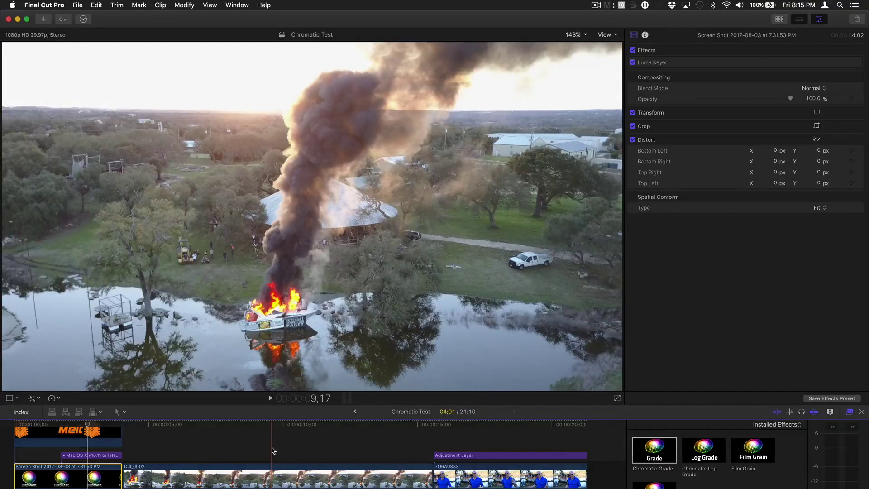
Step: Select the DJI_0002 burning-boat clip and drop the Chromatic Grade effect onto it
click(273, 481)
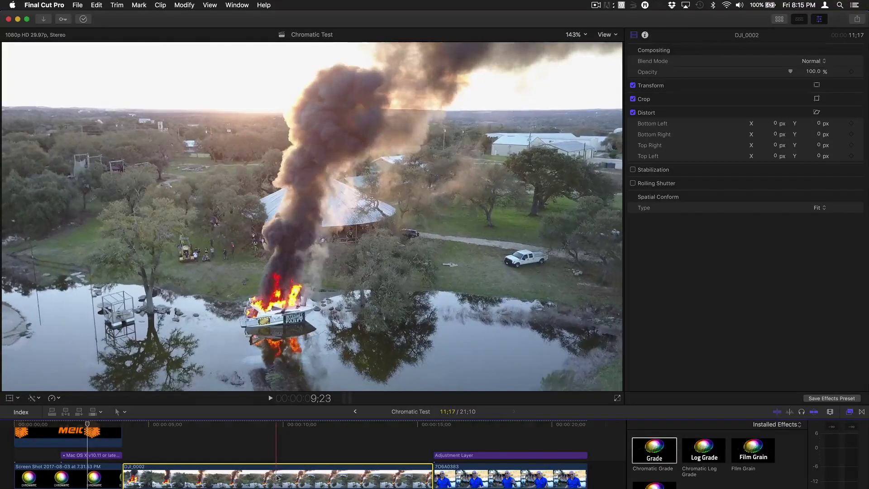
click(272, 478)
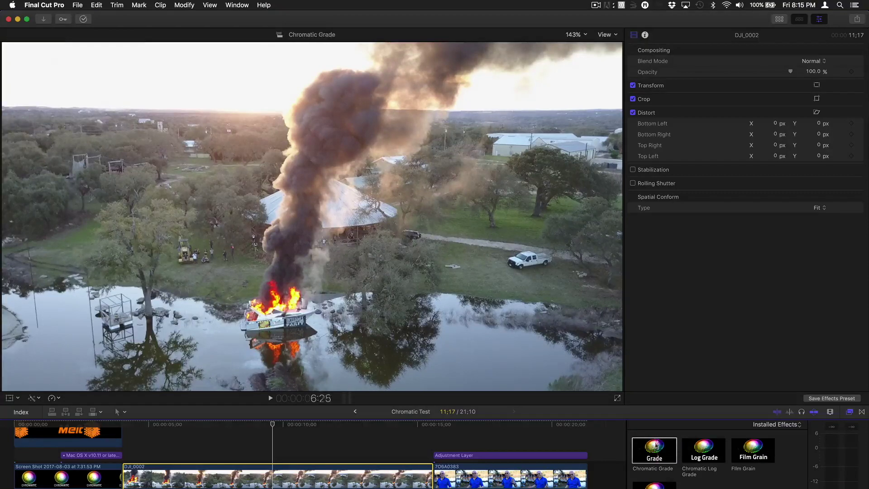
drag(652, 453, 314, 478)
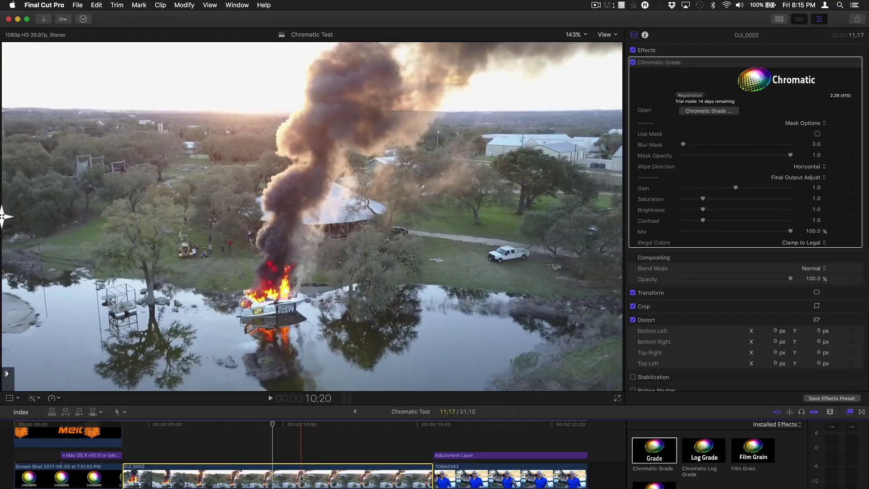
key(Up)
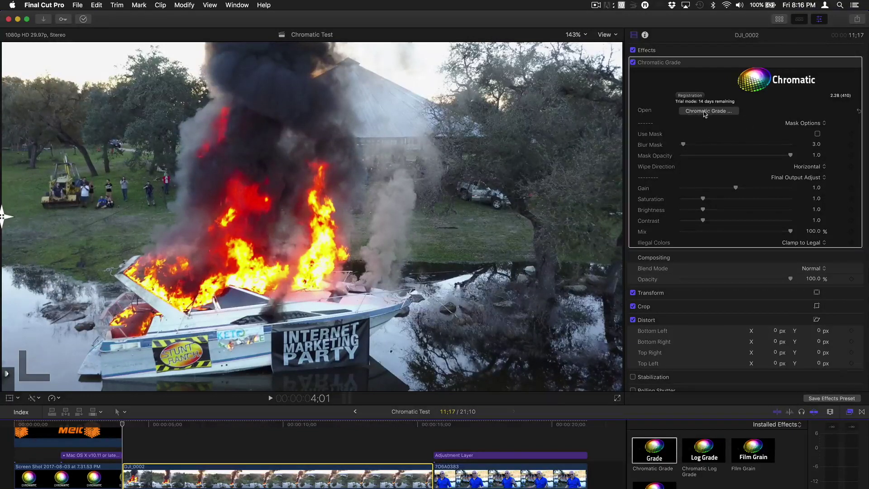
Step: Open the drone clip's Chromatic Grade: Overall window, move it off the picture, and add no adjustments yet
click(702, 111)
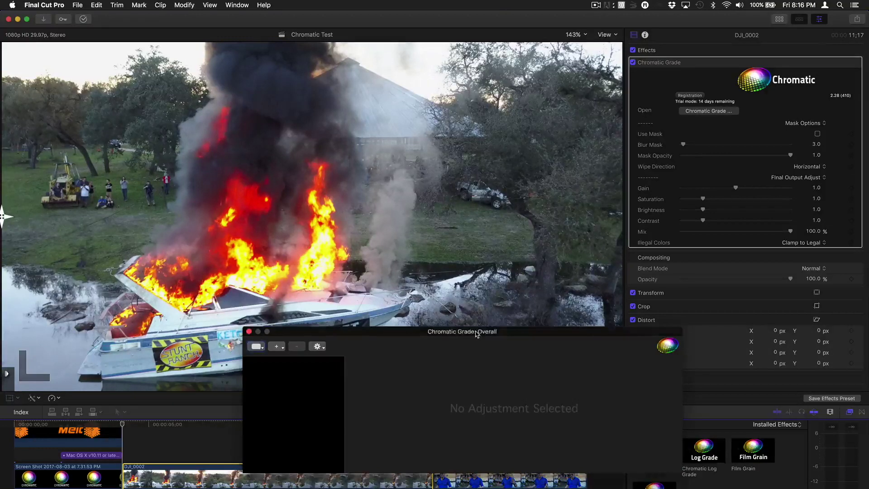
drag(478, 334, 589, 333)
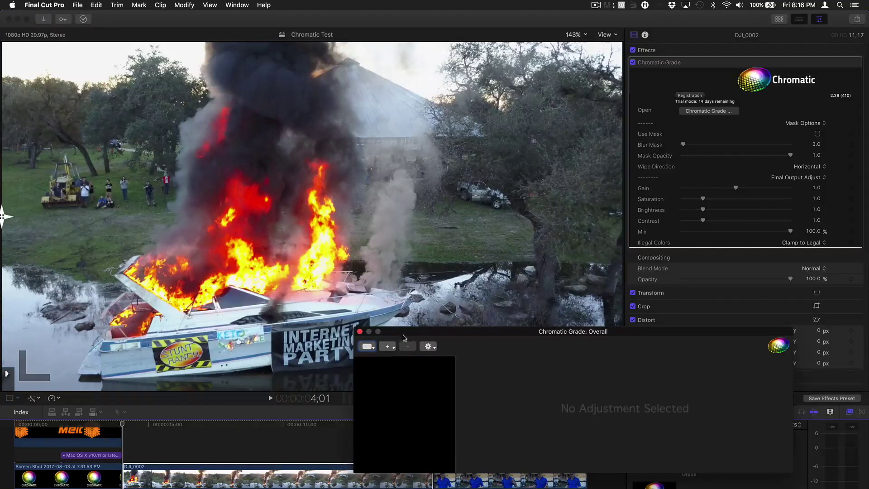
click(392, 348)
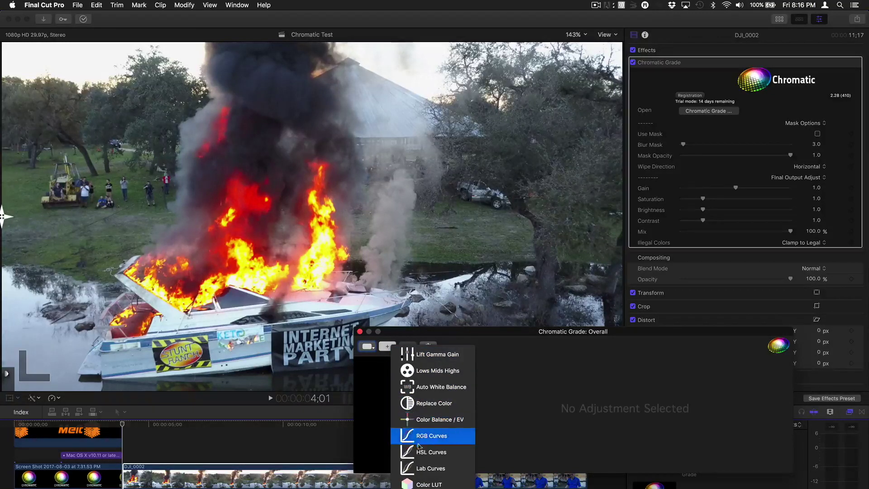
click(379, 388)
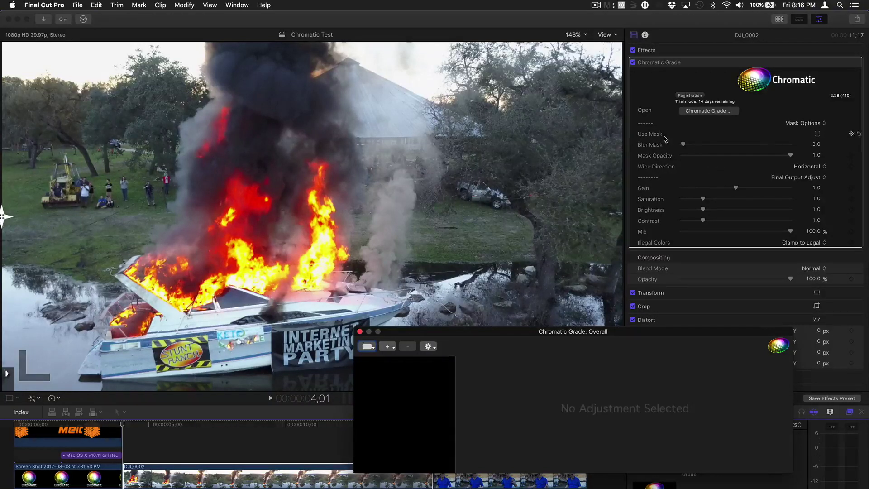
Step: Enable Use Mask on the Chromatic Grade and move the floating mask tools aside
click(817, 134)
click(817, 134)
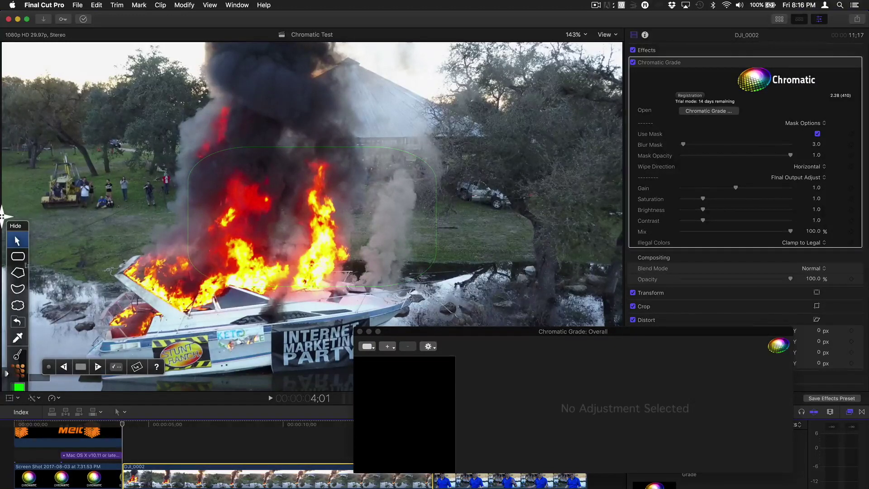
drag(21, 227, 51, 169)
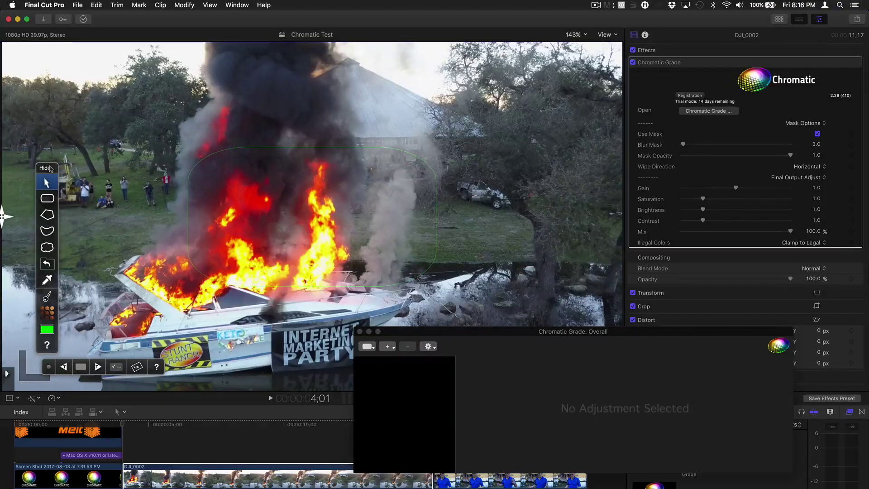
click(681, 65)
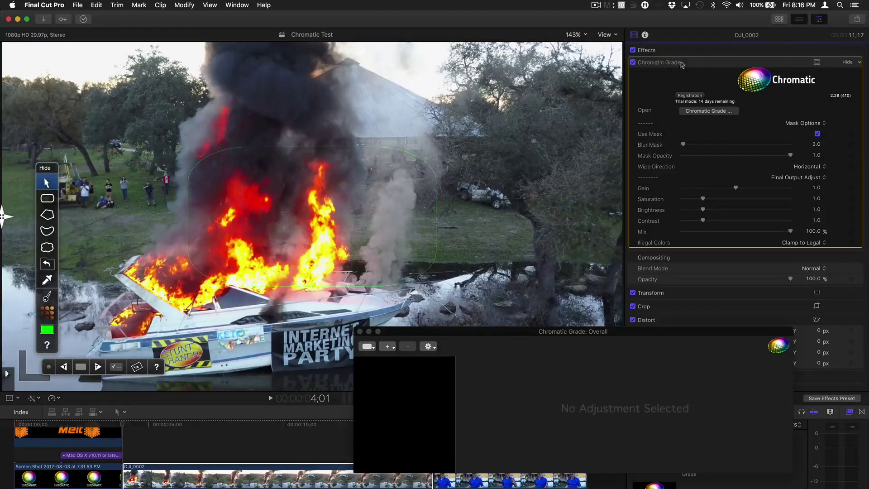
Step: Draw a freehand mask outlining the burning boat in the viewer
click(47, 247)
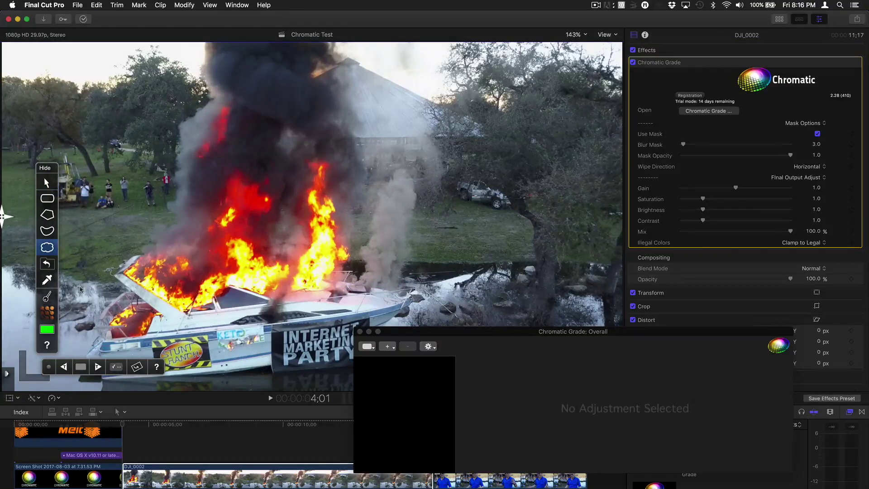
mouse_move(82, 287)
mouse_down()
mouse_move(93, 257)
mouse_move(185, 218)
mouse_move(231, 216)
mouse_move(381, 241)
mouse_up()
mouse_move(428, 296)
mouse_down()
mouse_move(398, 362)
mouse_move(267, 382)
mouse_move(84, 381)
mouse_move(72, 299)
mouse_move(83, 285)
mouse_up()
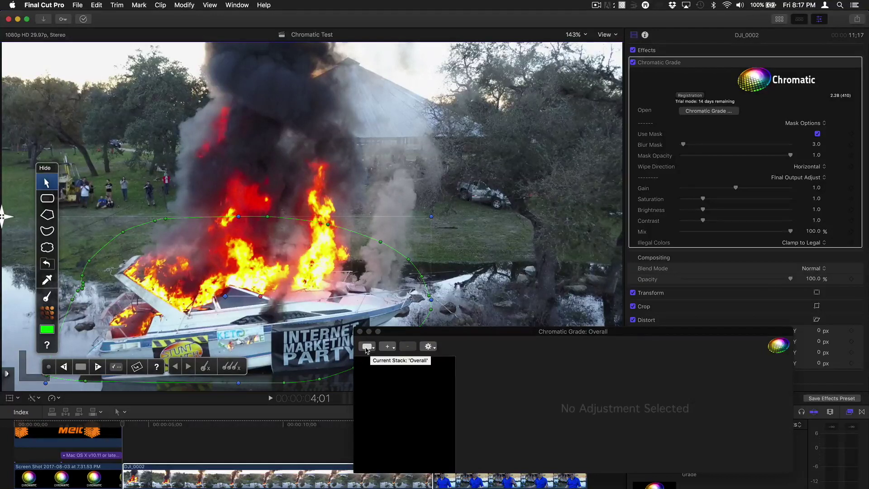
Step: Set the grading stack to Outside Shape and add an RGB Curves adjustment
click(370, 347)
click(370, 348)
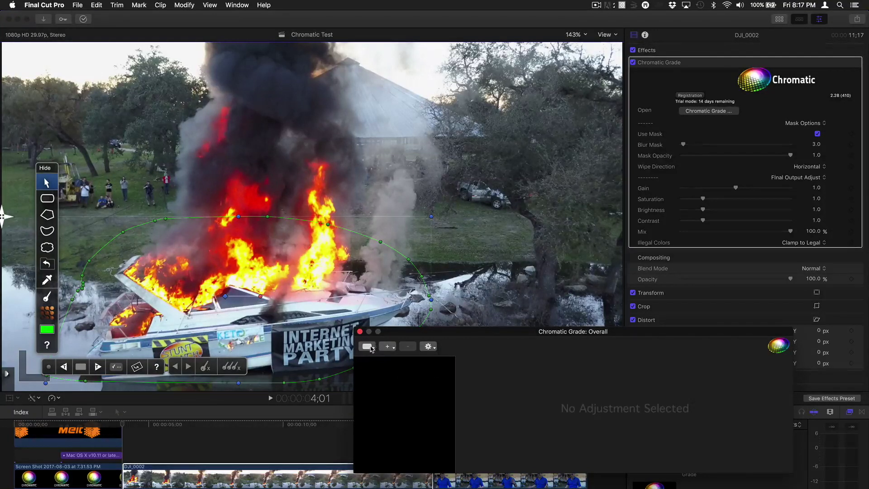
click(369, 347)
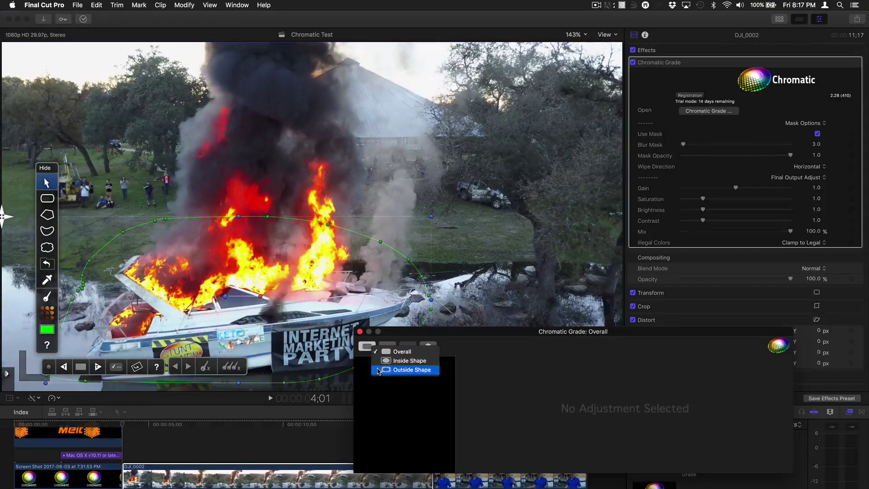
click(415, 371)
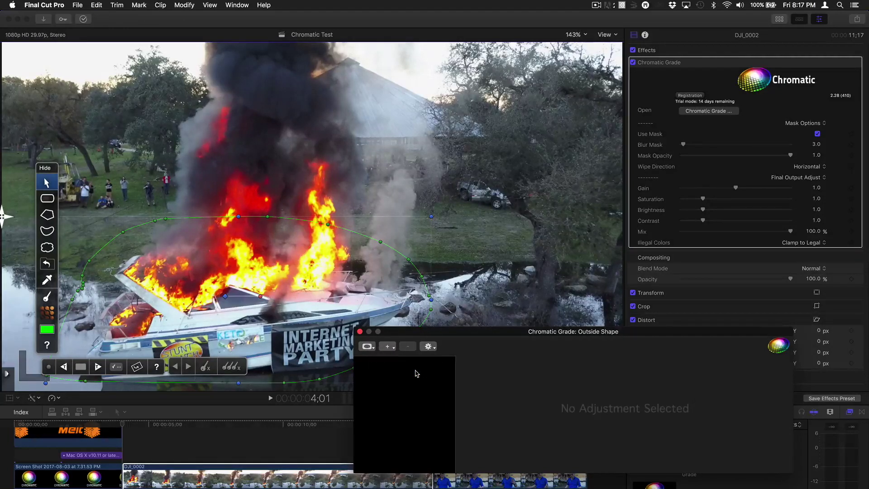
click(389, 346)
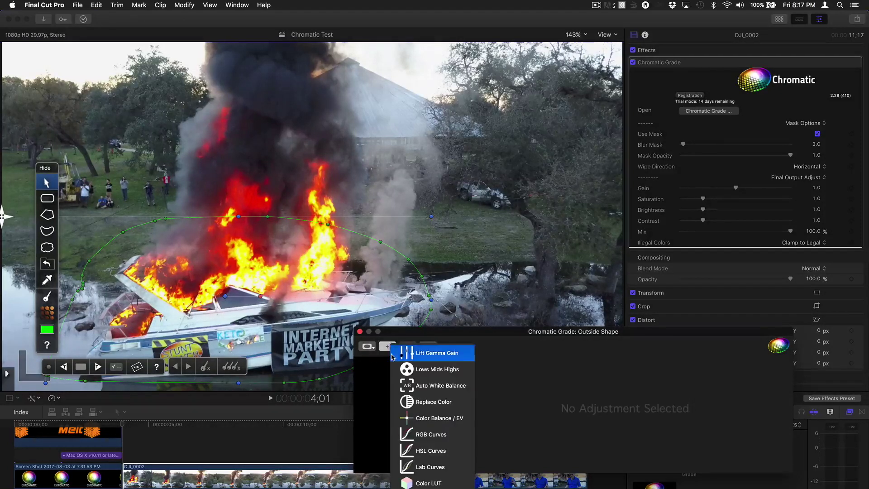
click(417, 434)
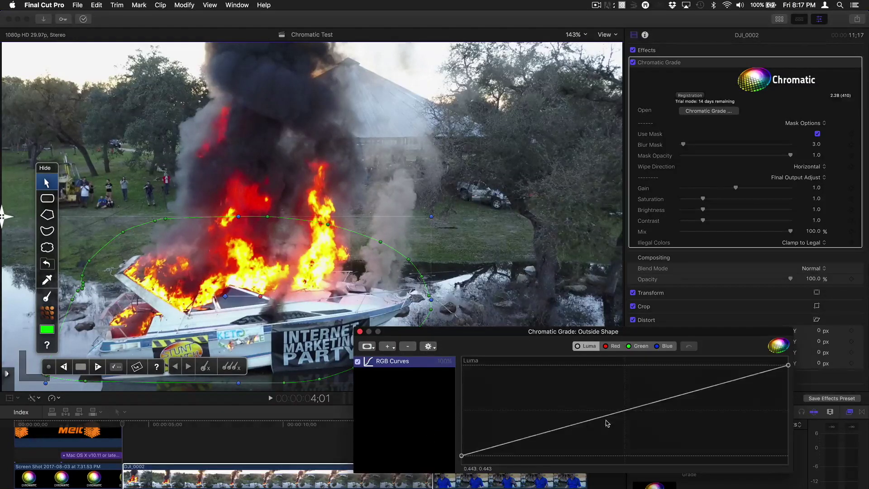
Step: Pull the luma curve's midpoint down to darken the area outside the boat mask
click(614, 414)
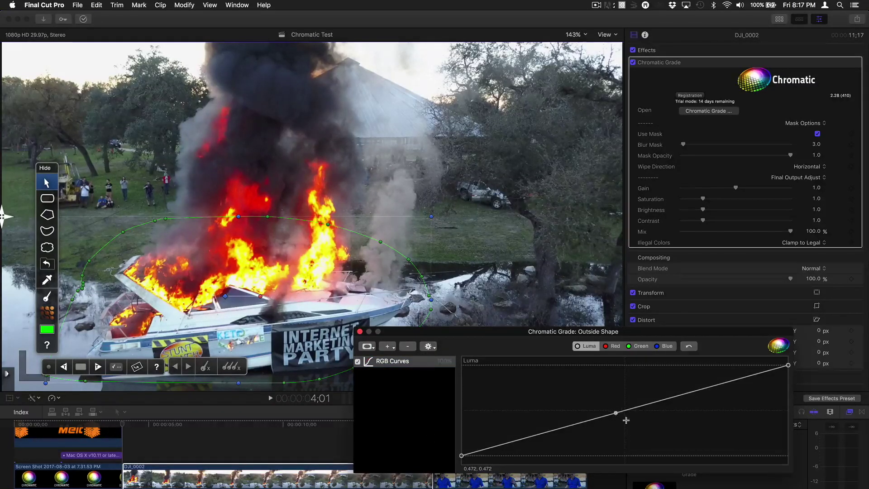
mouse_move(626, 420)
mouse_down()
mouse_move(637, 436)
mouse_move(626, 422)
mouse_move(634, 429)
mouse_up()
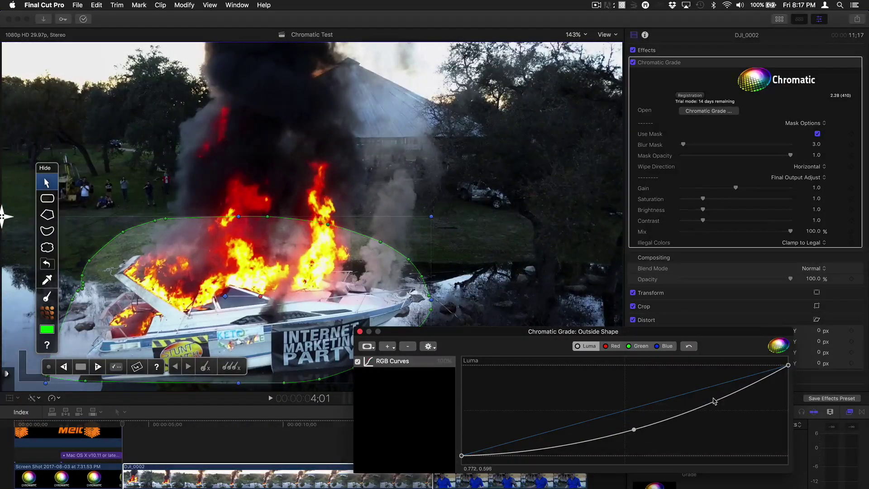
click(712, 402)
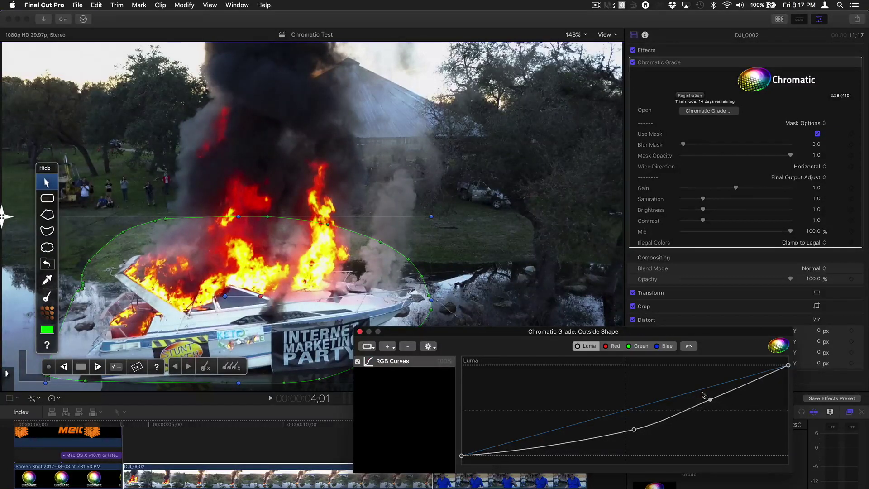
drag(712, 401, 710, 400)
double_click(710, 400)
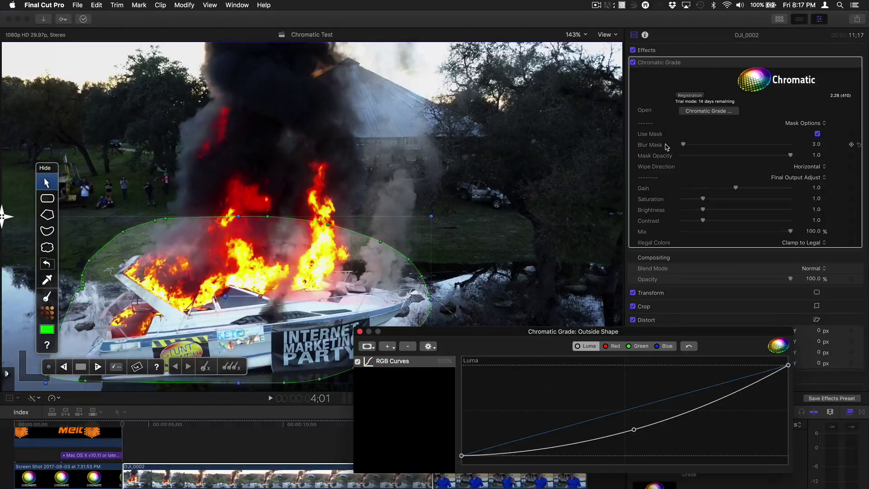
Step: Raise Blur Mask from 20.0 to 60.0 to soften the boat mask's edge
click(698, 144)
drag(699, 145, 755, 143)
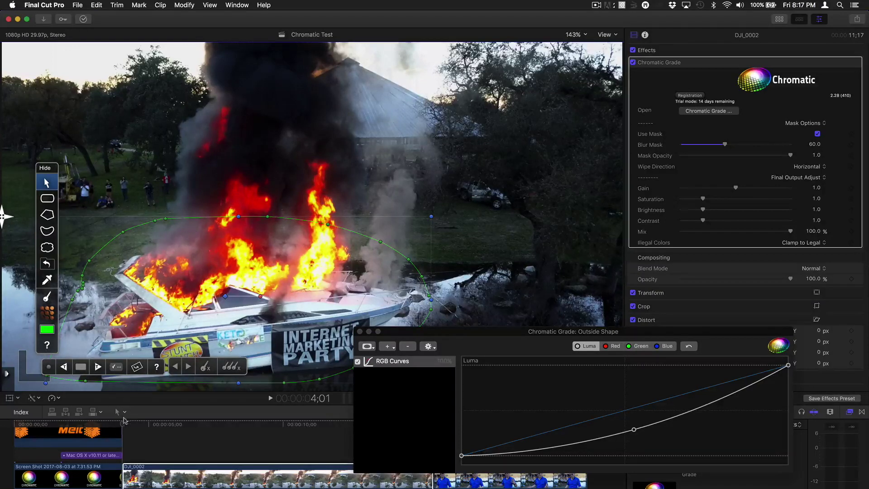
Step: Track the boat mask forward through DJI_0002 and darken the outside midtones slightly more
click(123, 446)
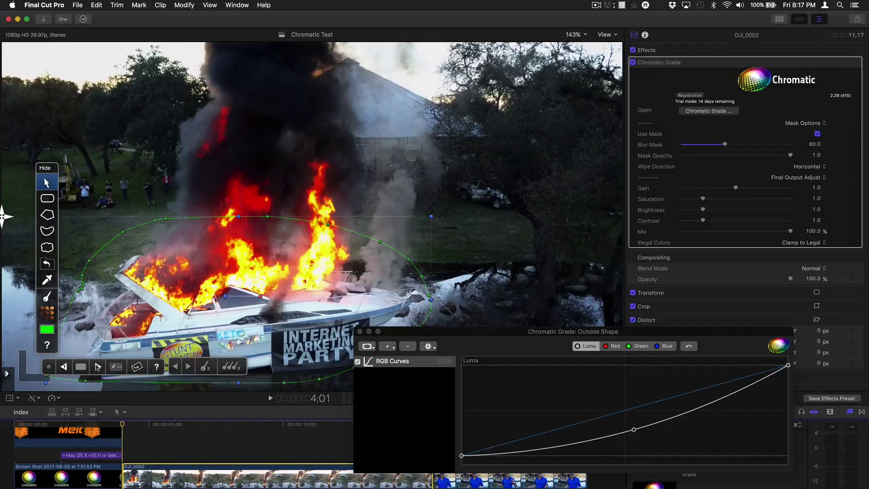
click(96, 367)
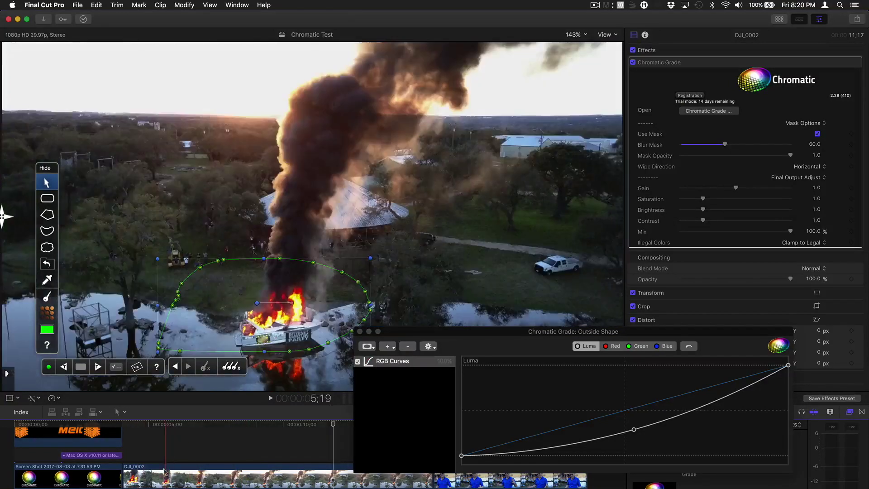
click(162, 475)
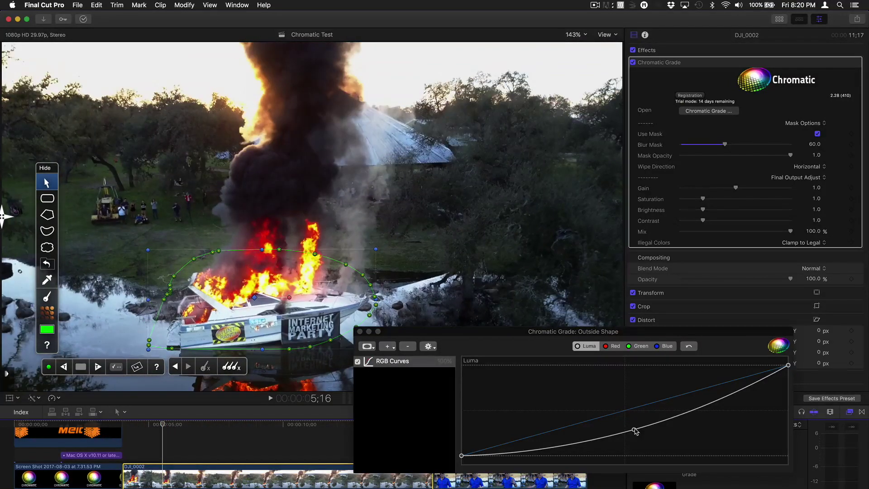
mouse_move(635, 431)
mouse_down()
mouse_move(644, 445)
mouse_move(633, 433)
mouse_up()
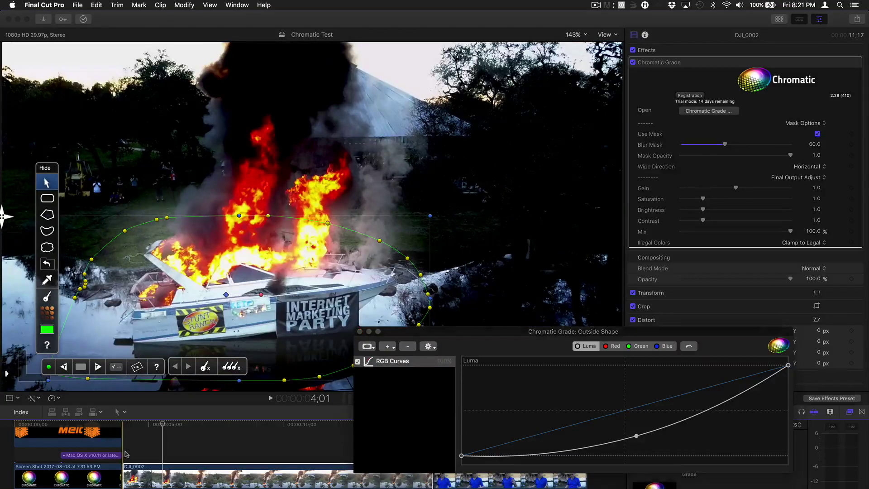
Step: Play the boat clip back to review the tracked mask
click(127, 455)
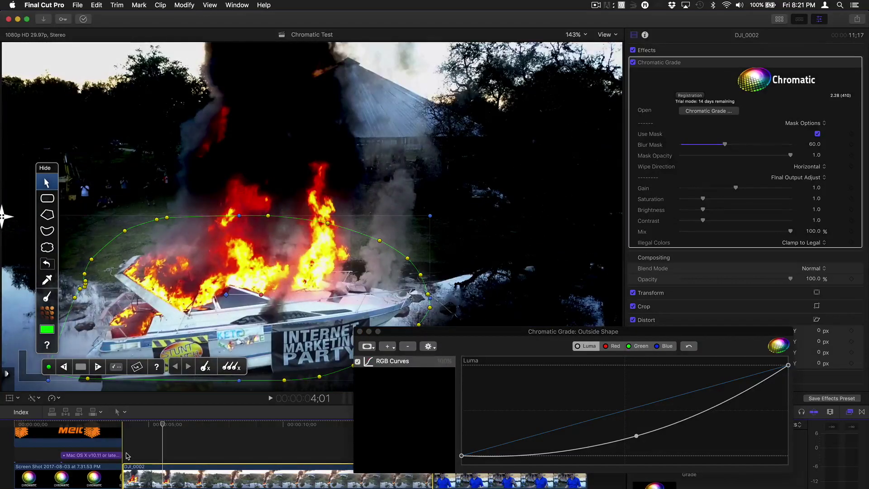
key(space)
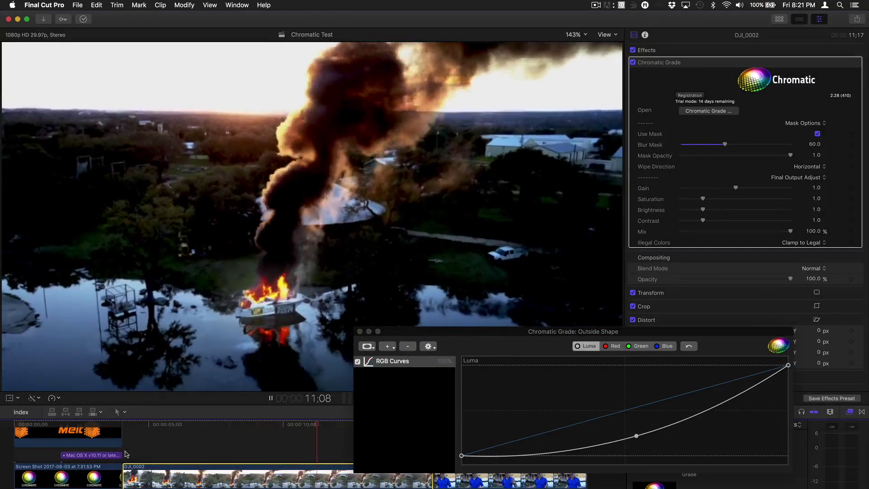
key(space)
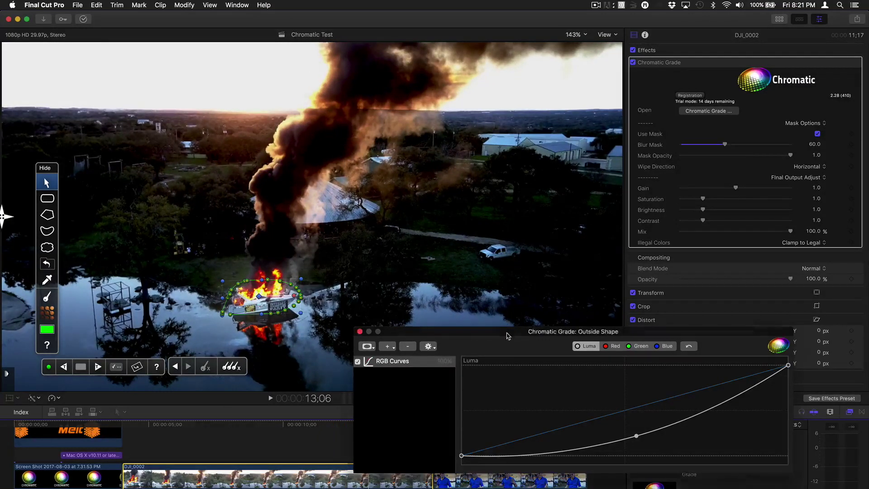
Step: Select the adjustment layer above the interview clip and switch to the web browser
drag(506, 333, 434, 261)
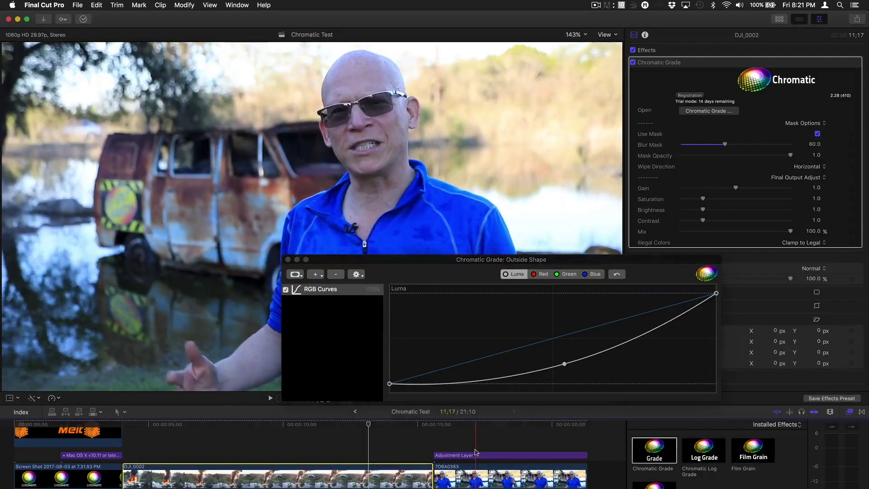
click(475, 455)
key(super+Tab)
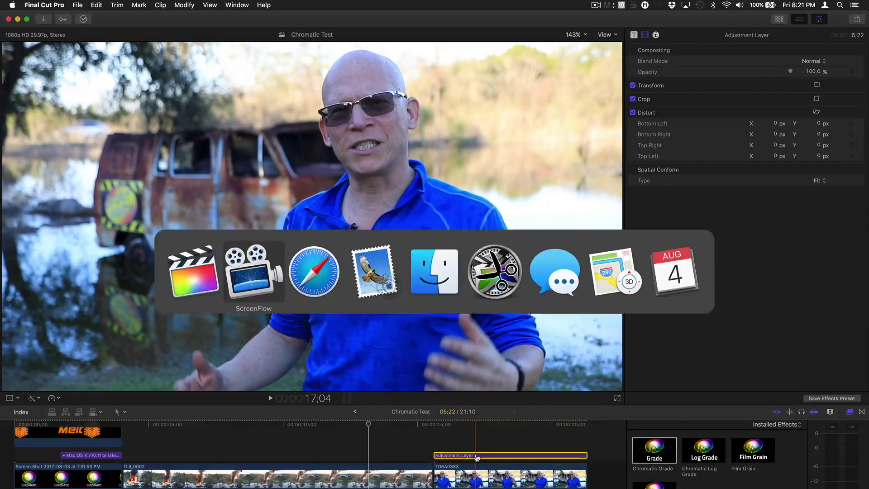
key(super+Tab)
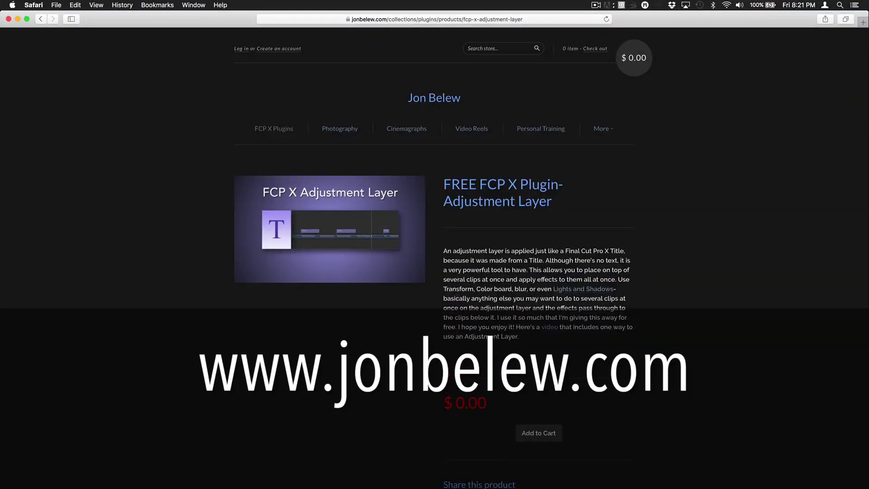
key(super+Tab)
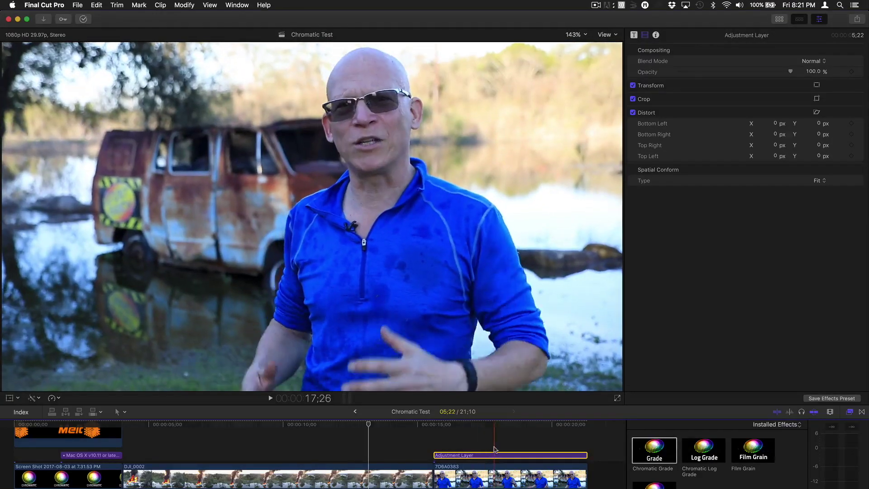
Step: Drop Chromatic Grade onto the interview's adjustment layer and open its Overall grading window
click(497, 453)
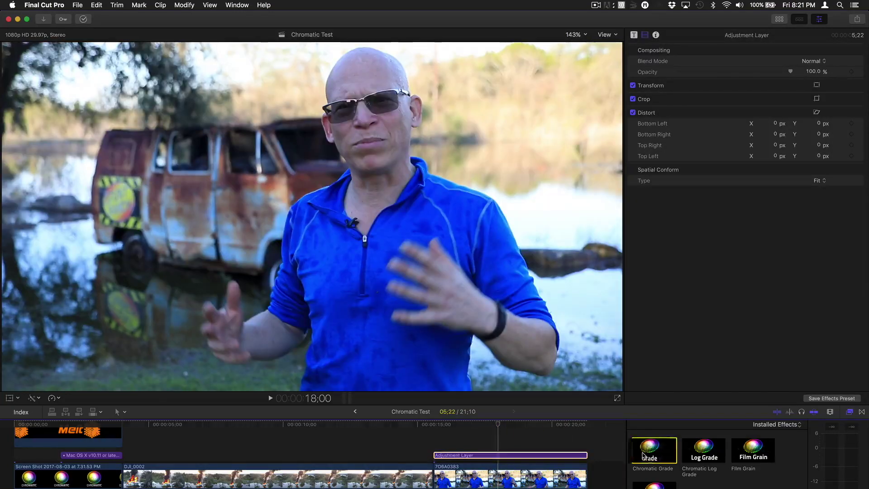
drag(654, 451, 515, 456)
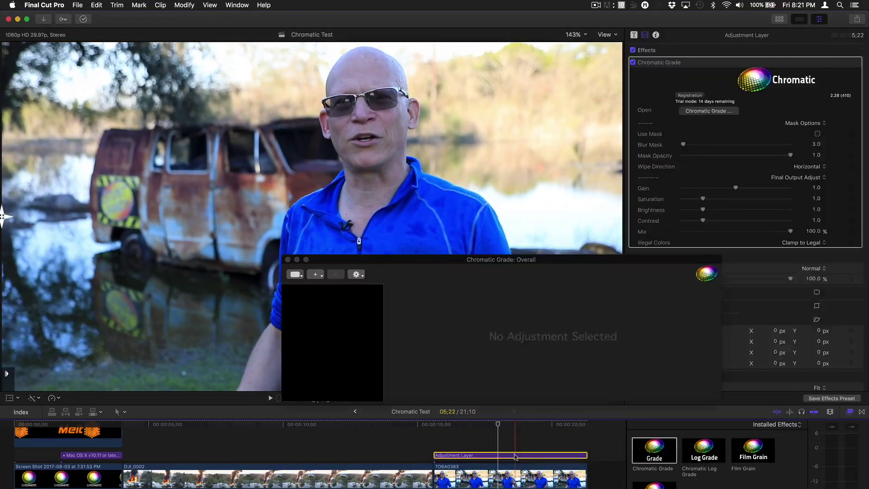
click(293, 275)
click(293, 275)
click(294, 274)
click(330, 278)
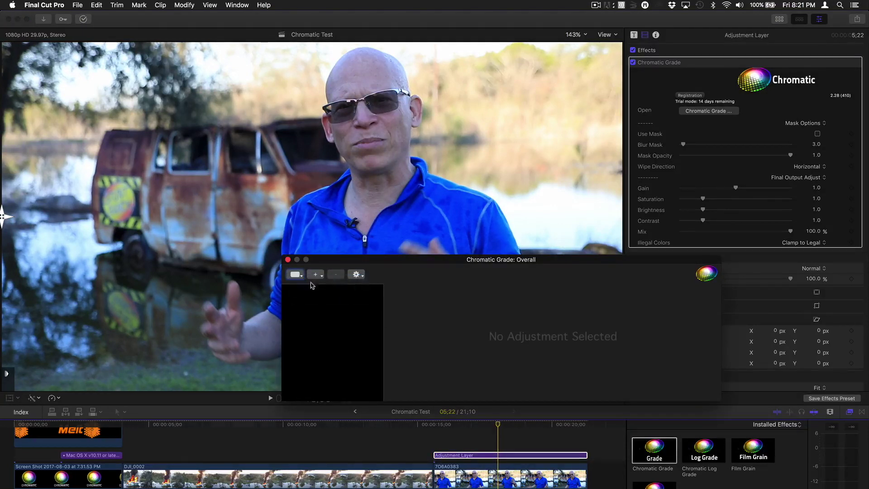
Step: Add a Color LUT adjustment to the grade and open the LUT browser
click(319, 276)
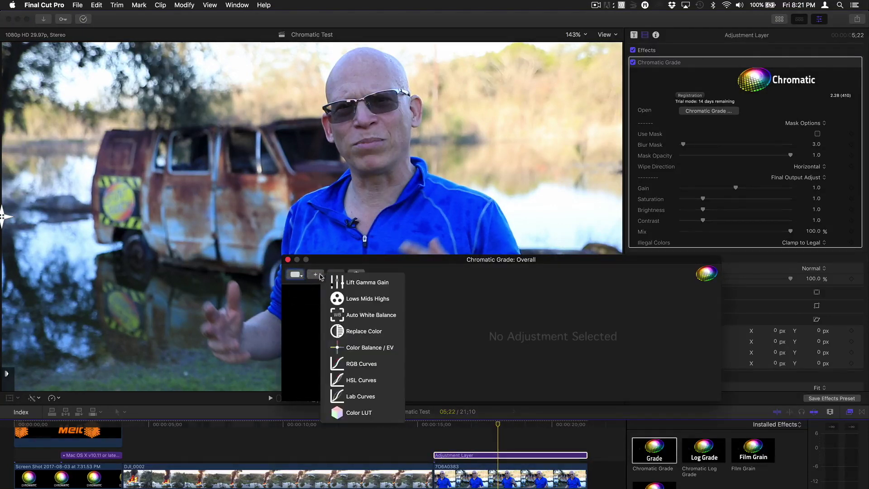
click(364, 413)
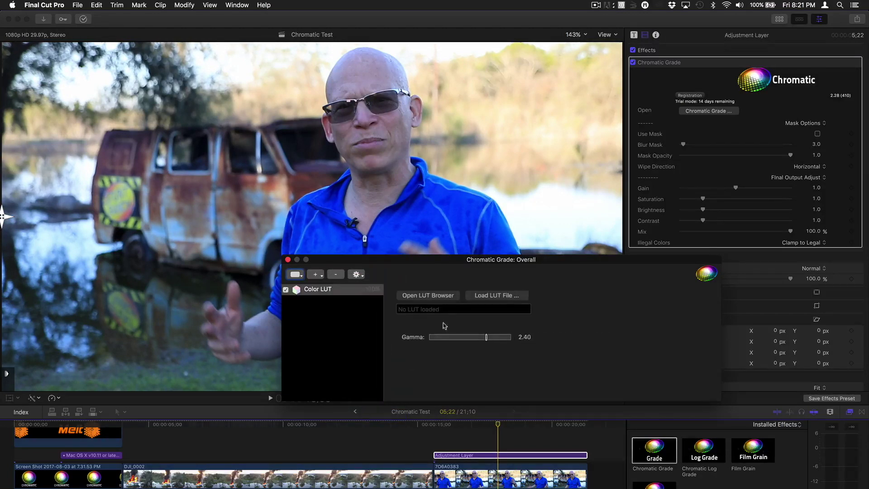
click(426, 298)
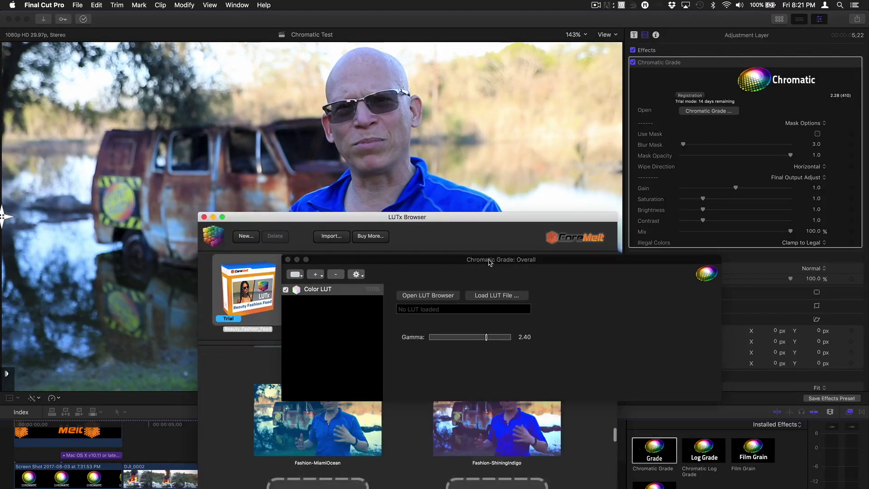
drag(483, 263, 687, 272)
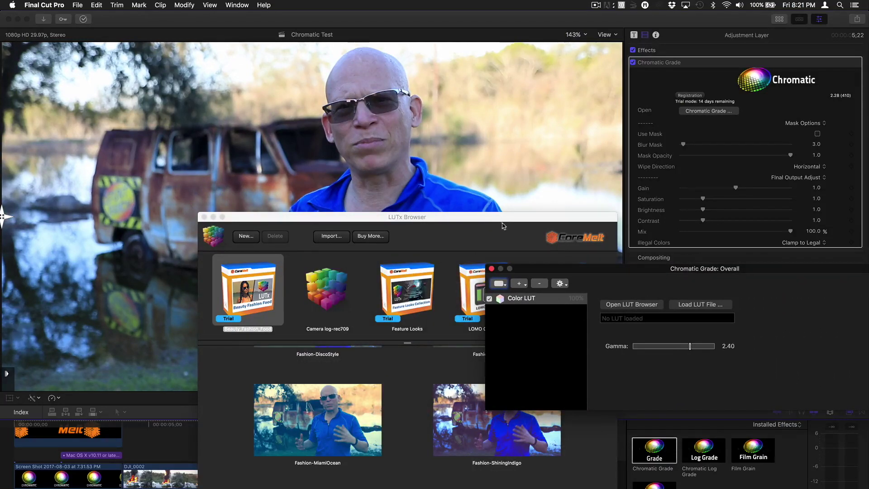
drag(501, 226, 285, 101)
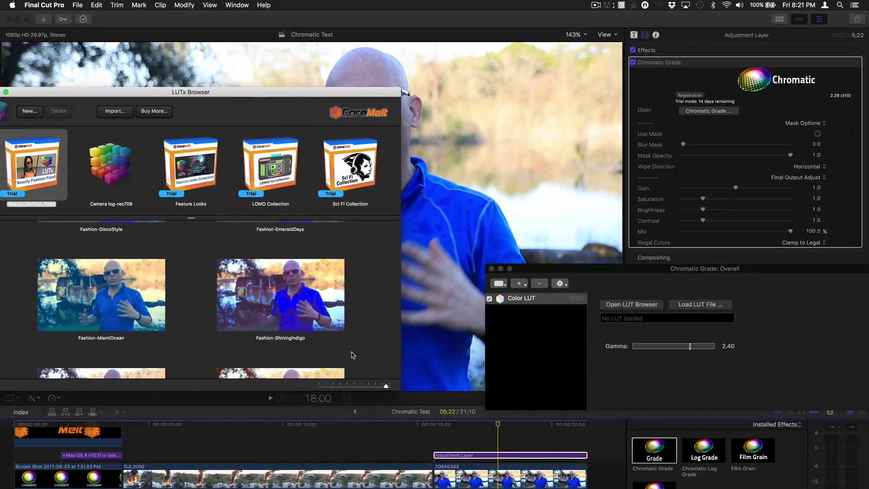
Step: Apply the Fashion-WarmRuby look from the LUT browser and close the browser
mouse_move(372, 386)
mouse_down()
mouse_move(346, 386)
mouse_move(361, 388)
mouse_up()
scroll(243, 315, up, 5)
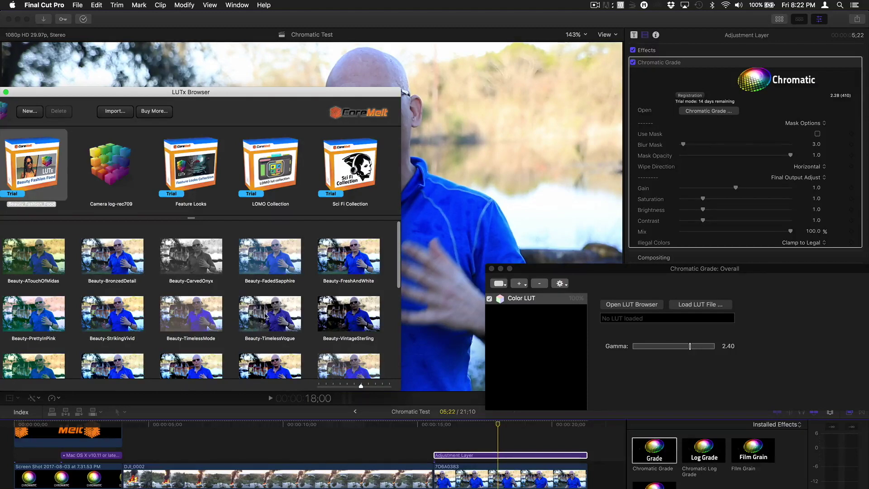
drag(252, 94, 316, 203)
scroll(324, 398, down, 10)
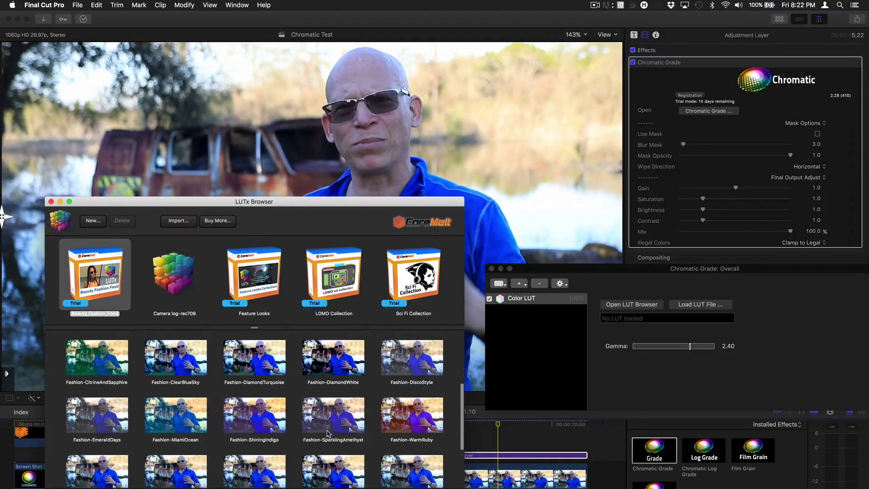
click(415, 418)
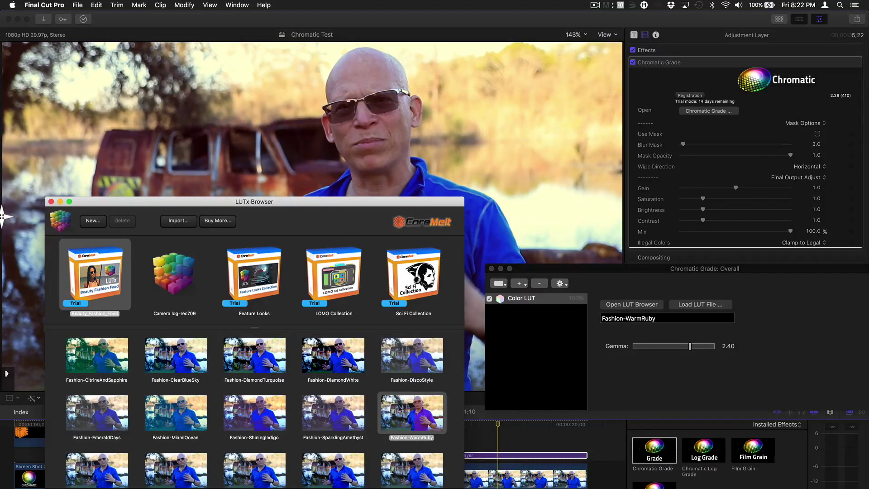
click(51, 202)
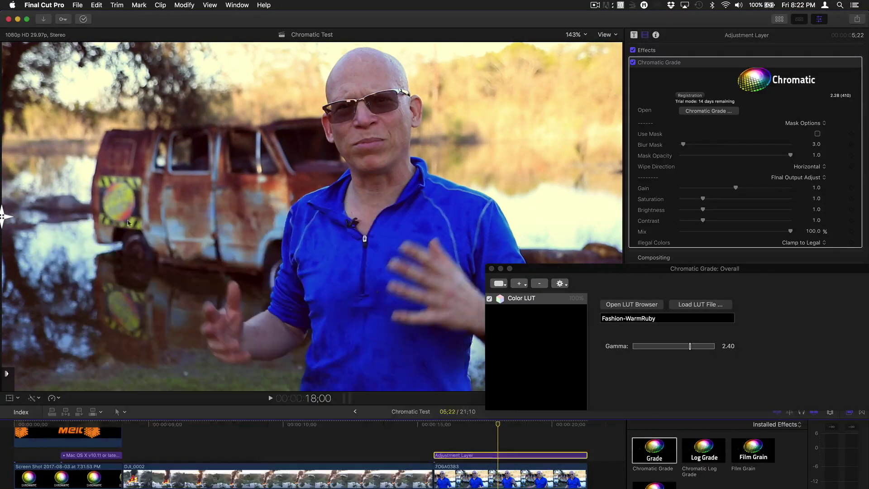
Step: Close the grading window and stretch the adjustment layer's left edge back over DJI_0002
click(492, 270)
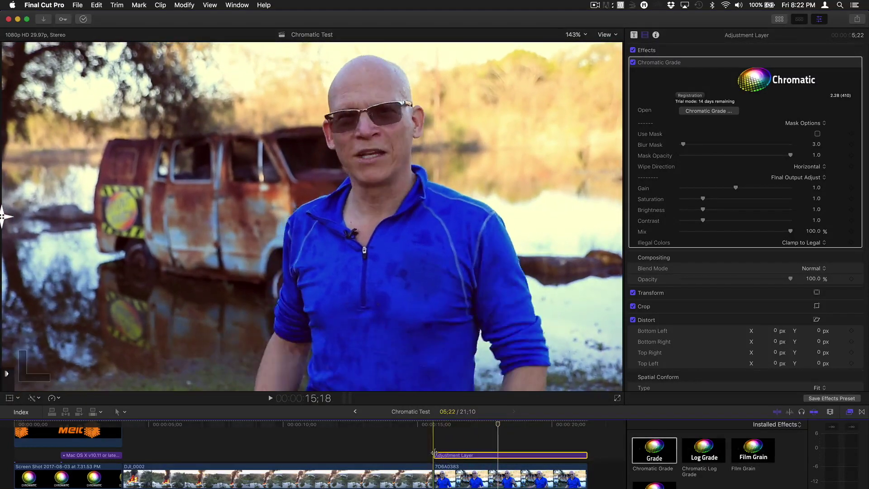
drag(434, 453, 123, 453)
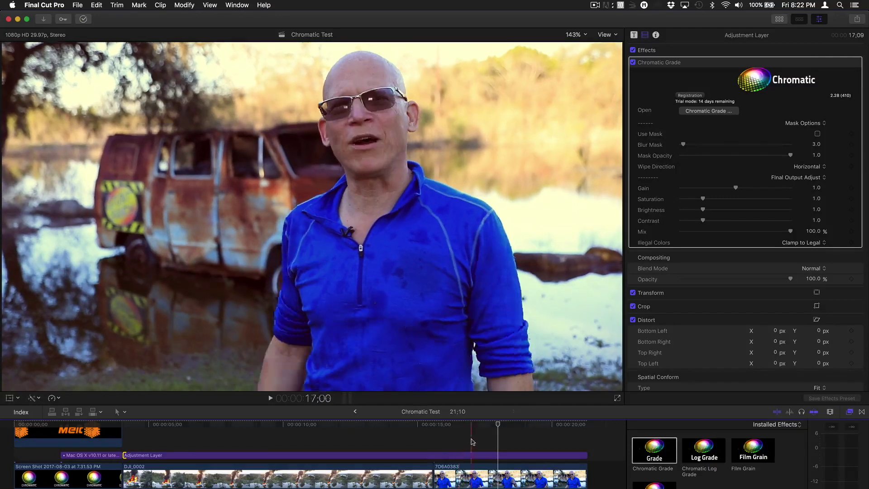
Step: Add Film Grain to the adjustment layer with Amount 1.28 and type 35mm Medium
drag(754, 453, 511, 454)
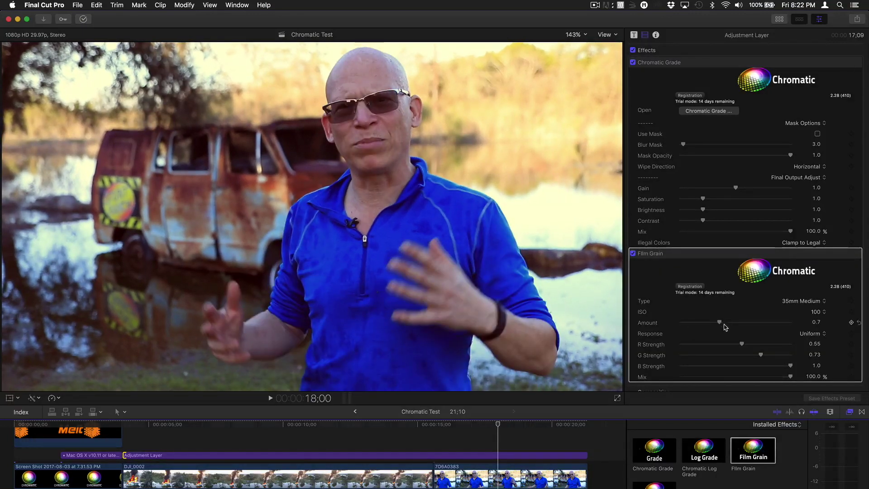
drag(731, 324, 752, 324)
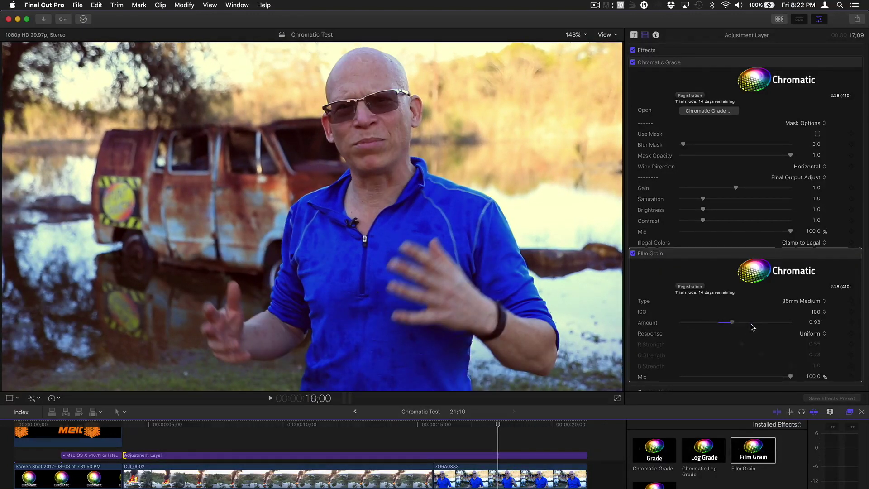
click(788, 306)
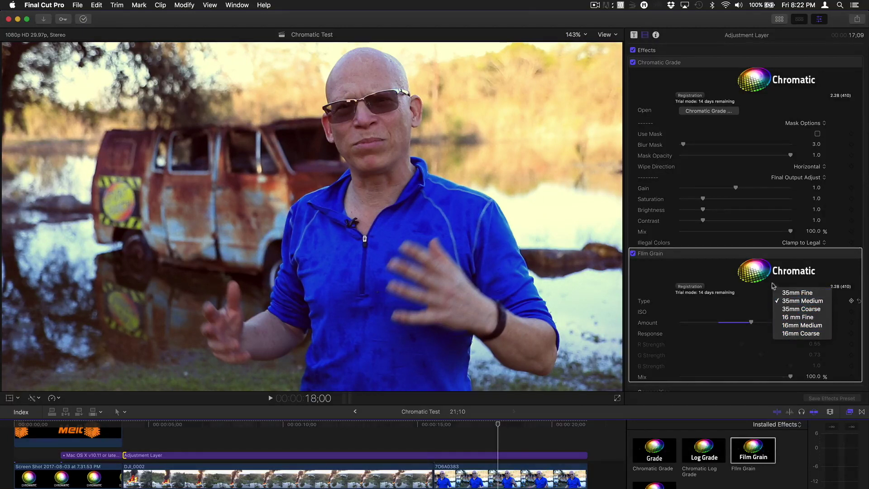
click(723, 317)
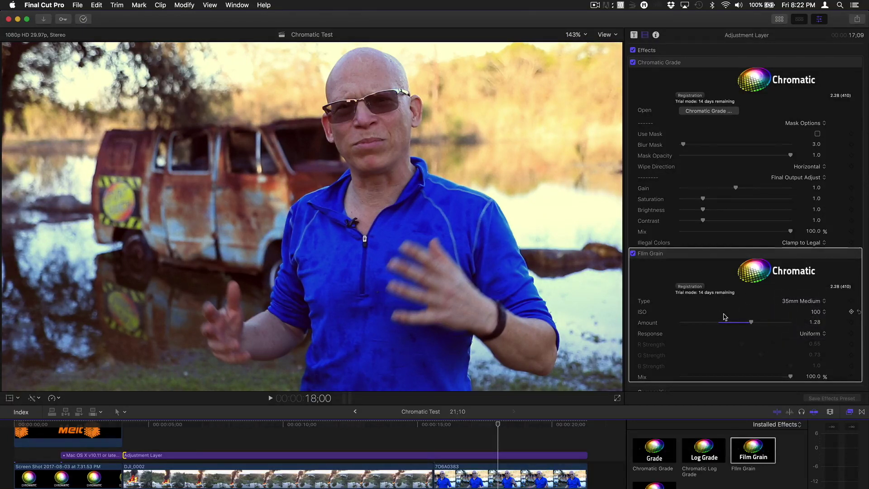
key(super+Tab)
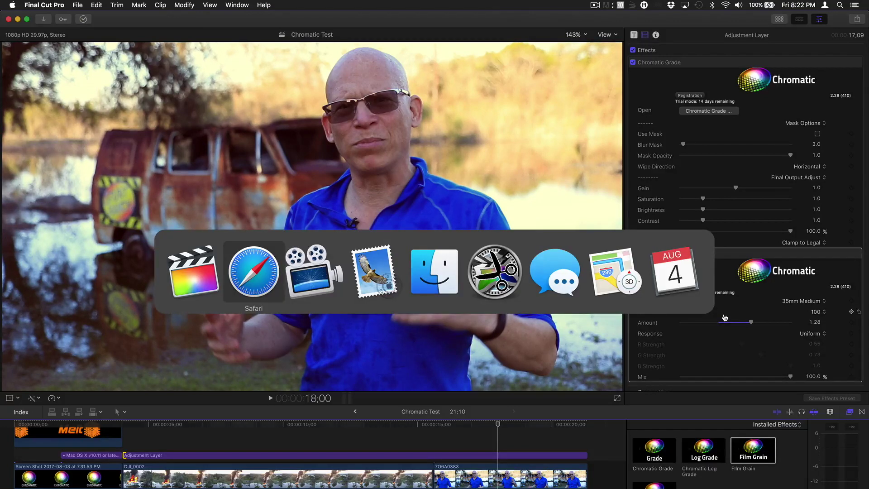